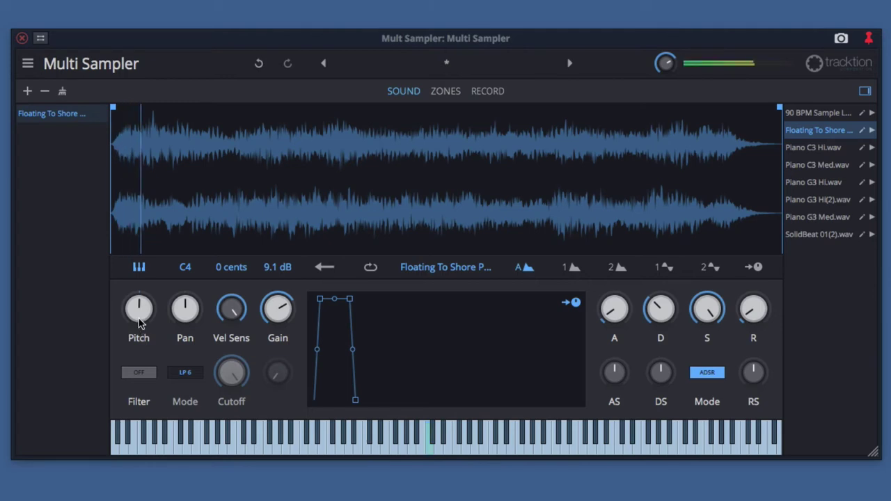
Sweep the layer's pitch up, down to its lowest setting, and partway back up
mouse_move(138, 318)
mouse_down()
mouse_move(135, 283)
mouse_move(148, 394)
mouse_move(140, 302)
mouse_move(144, 324)
mouse_up()
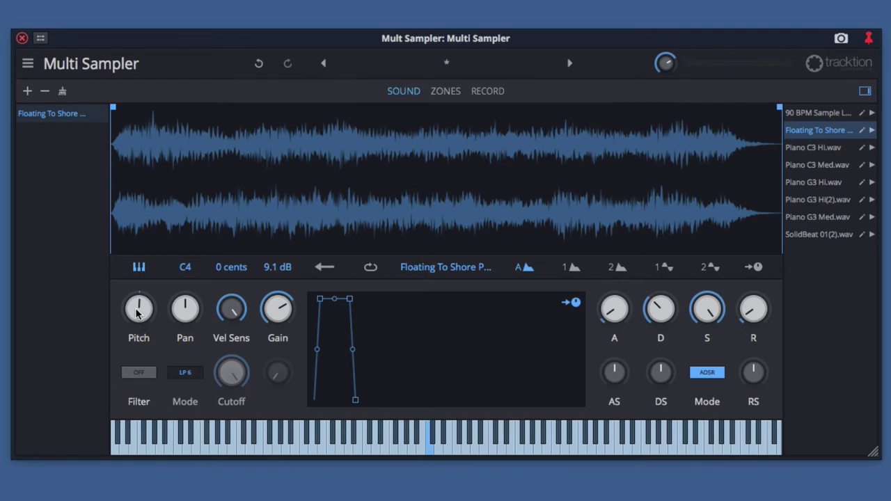
drag(137, 314, 162, 497)
drag(143, 319, 143, 44)
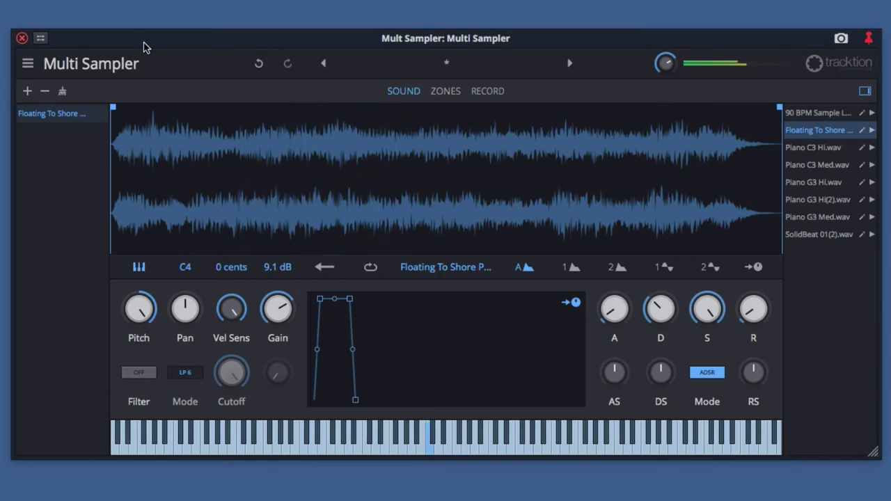
Enter a pitch of 12, reset it to zero, then raise it to about 5.26
double_click(146, 343)
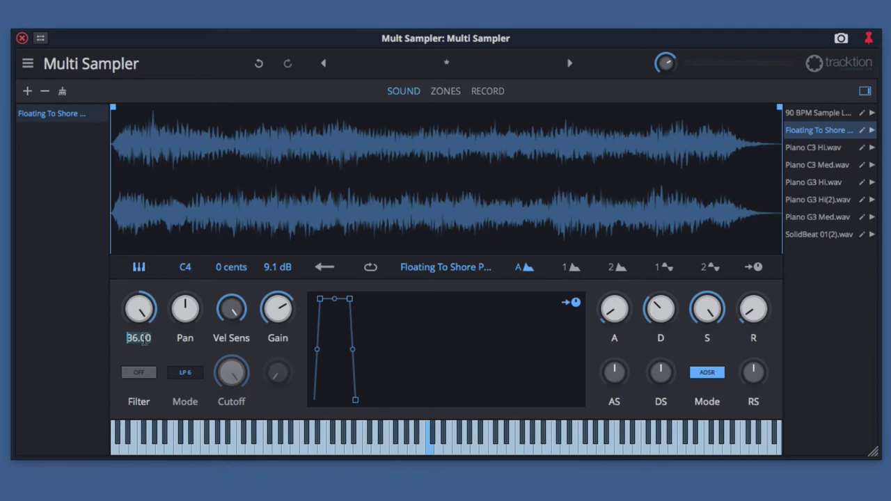
text(12)
key(Return)
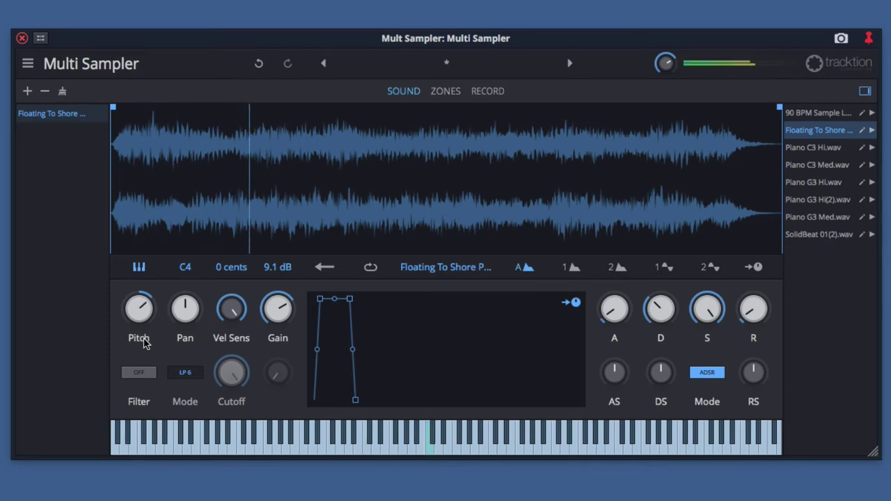
double_click(139, 308)
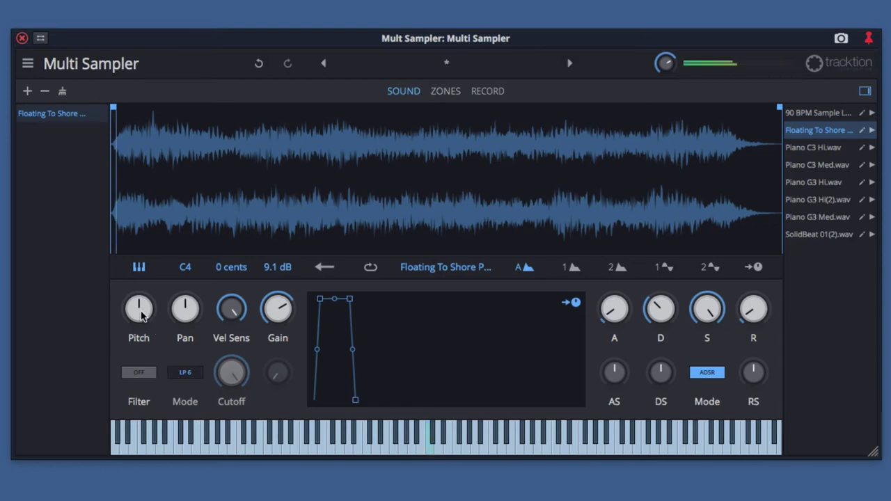
drag(142, 317, 134, 304)
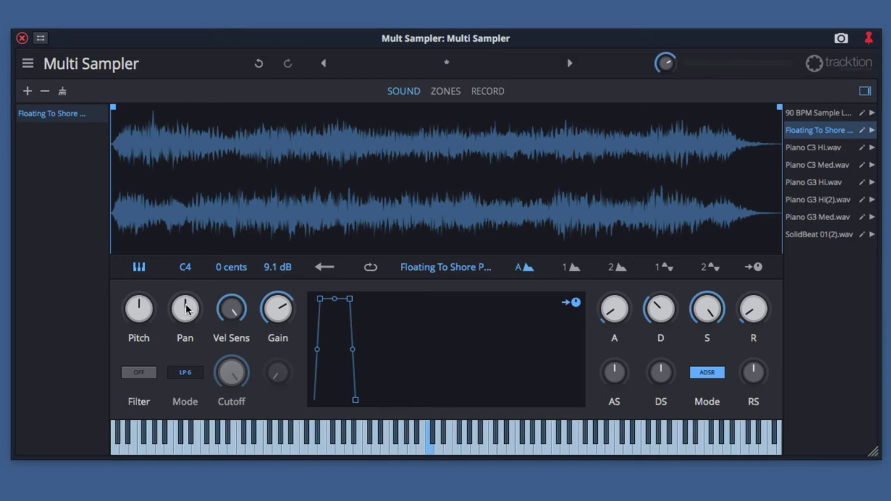
Pan the layer fully left, ease it to 29 R, then reset it to C
drag(189, 310, 186, 124)
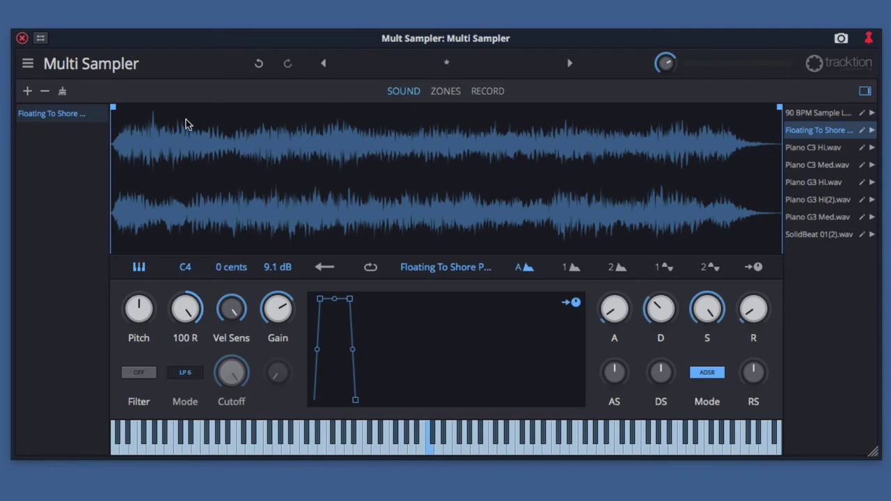
drag(186, 124, 167, 254)
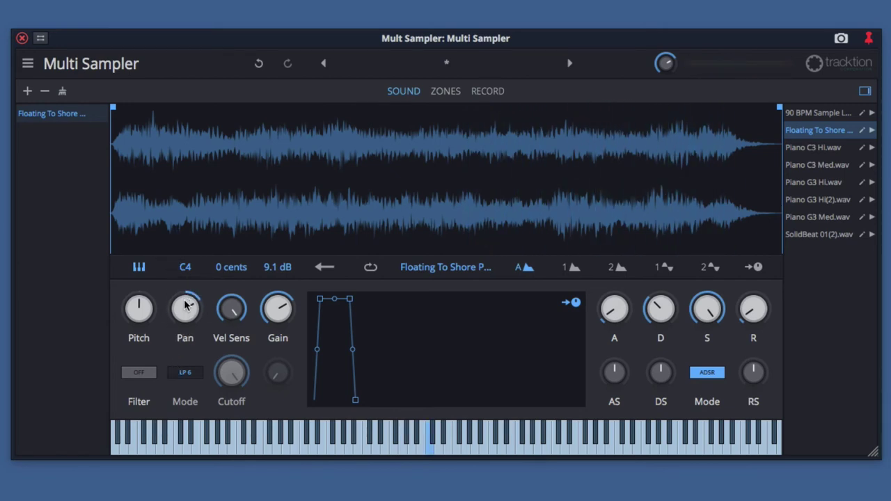
drag(185, 308, 185, 288)
double_click(189, 314)
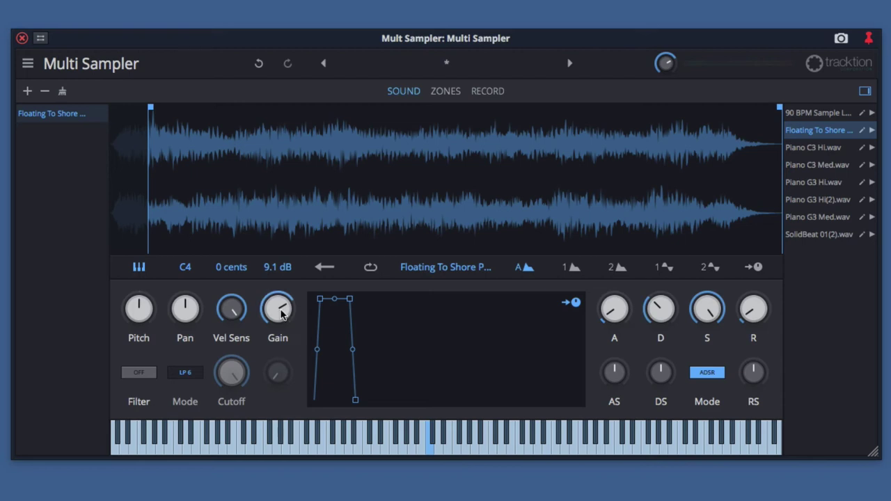
Turn the gain up to 10 dB, sweep it down, then settle at about -3 dB
drag(282, 315, 293, 333)
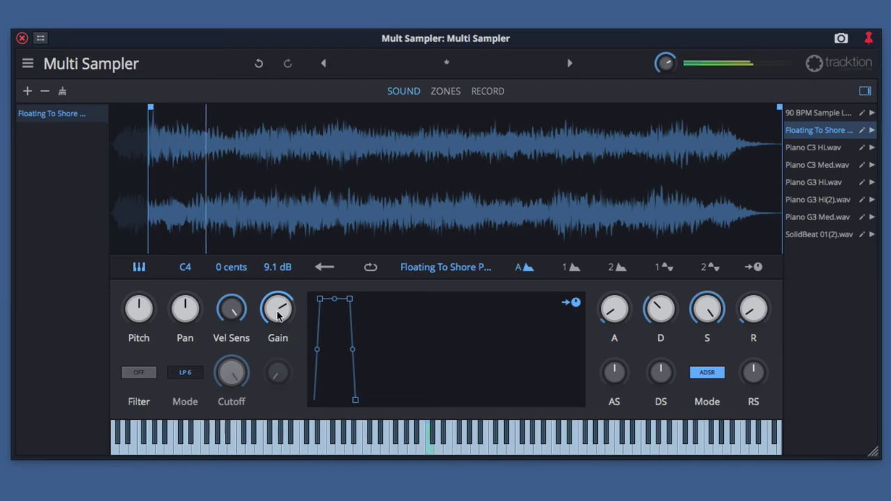
drag(278, 311, 277, 334)
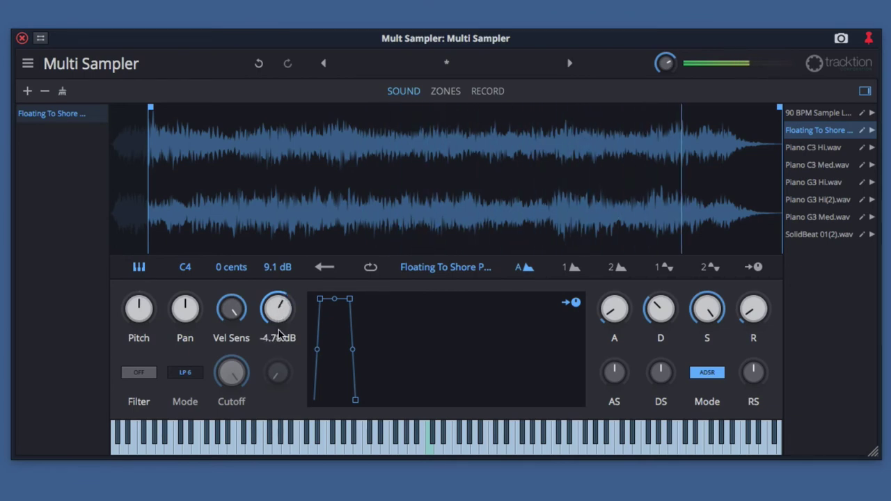
drag(278, 334, 279, 320)
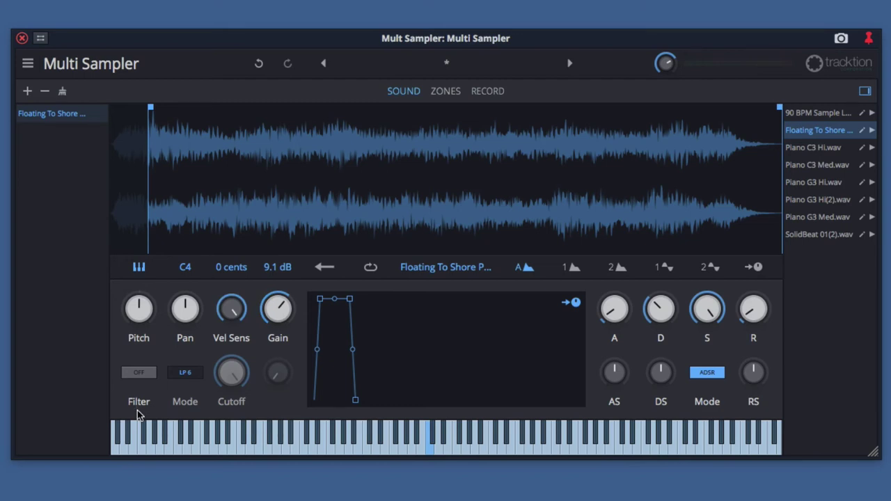
Switch the layer filter ON in LP 6 and bring up the filter mode list
click(136, 373)
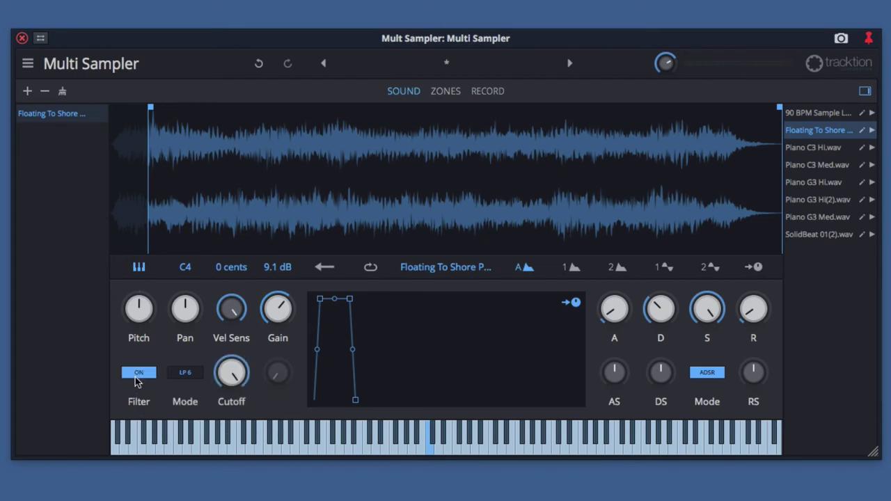
click(136, 374)
click(137, 374)
click(185, 374)
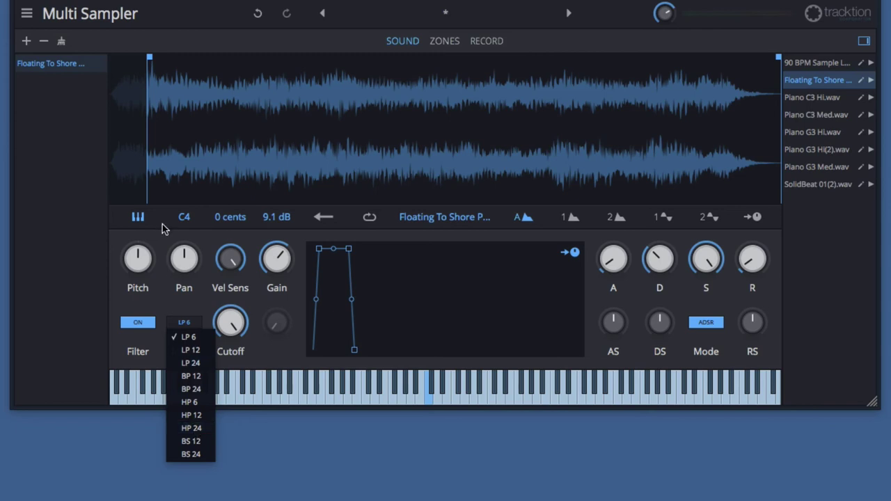
Leave the mode unchanged and lower the filter cutoff to about 5118
click(260, 349)
drag(239, 332, 224, 356)
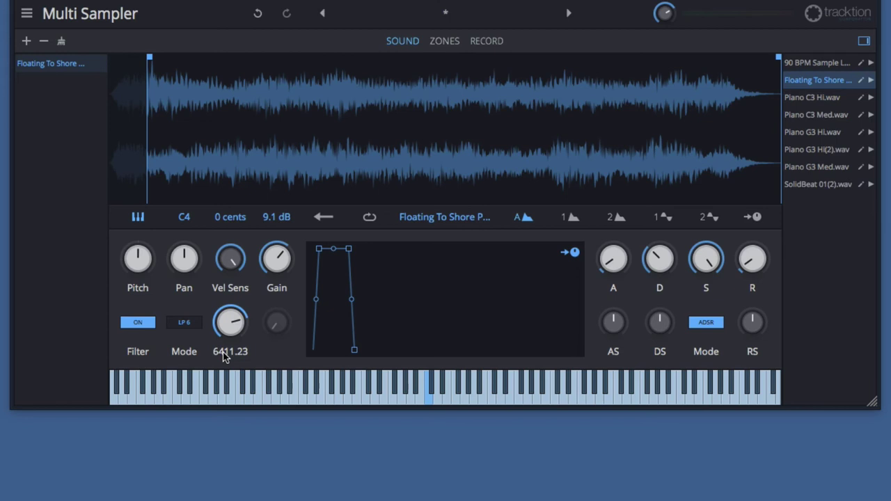
drag(225, 356, 223, 360)
Set the filter mode to BP 12 and its Q to about 0.65
click(184, 323)
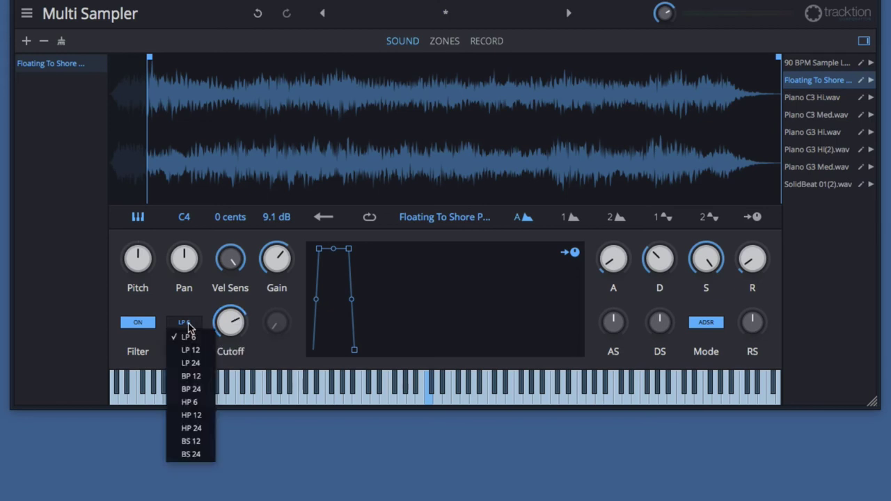
click(192, 376)
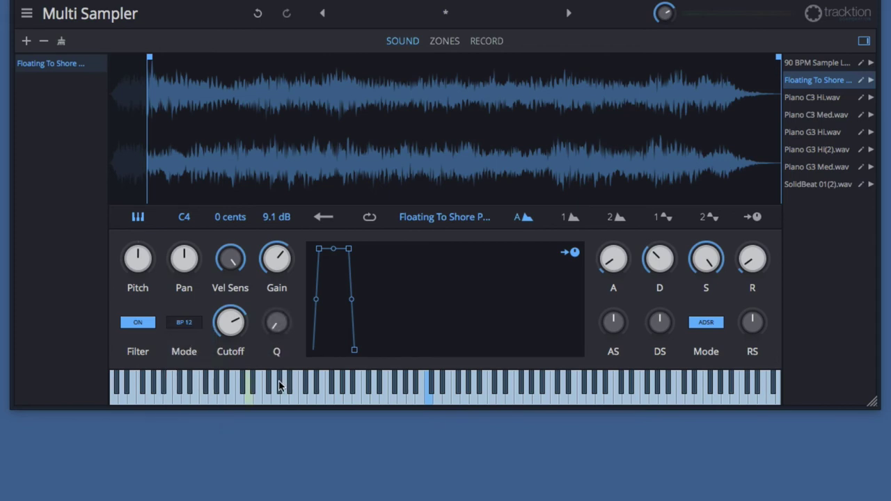
drag(285, 337, 274, 256)
scroll(277, 325, down, 5)
drag(276, 322, 276, 333)
drag(276, 333, 246, 54)
Reselect BP 12 as the filter mode and lower the Q to about 0.34
click(189, 327)
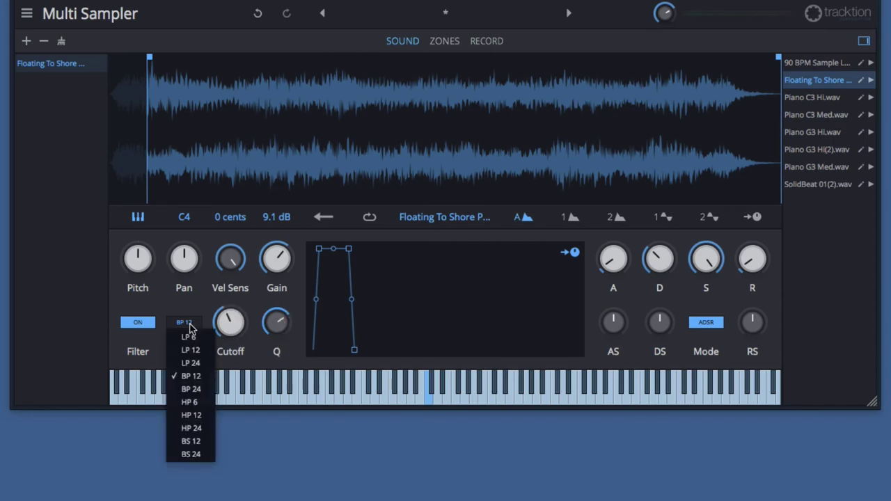
click(194, 377)
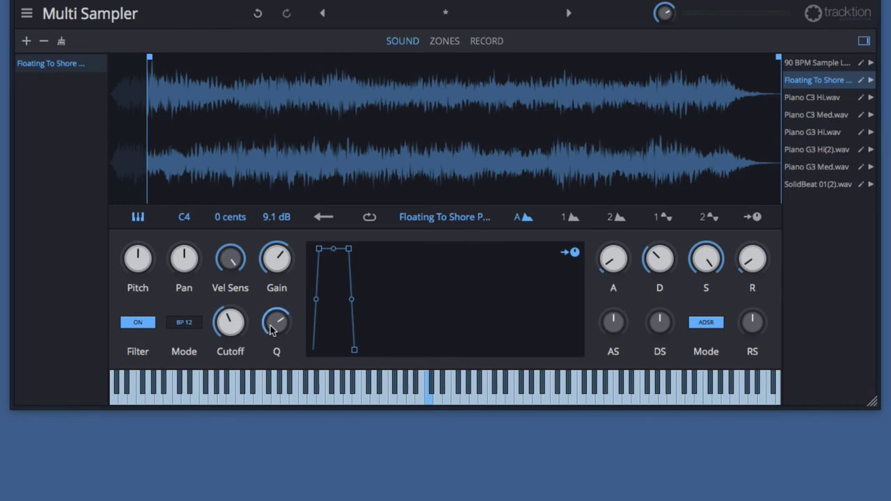
drag(276, 327, 268, 350)
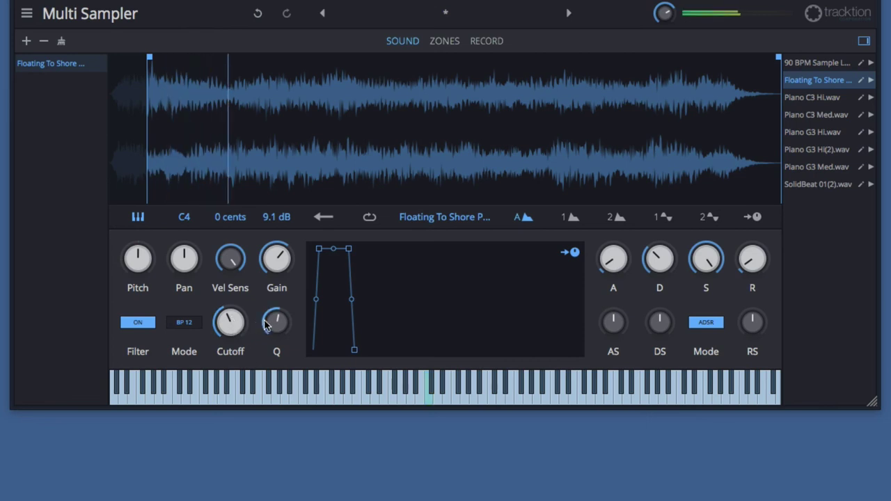
mouse_move(276, 324)
mouse_down()
mouse_move(268, 355)
mouse_move(273, 321)
mouse_move(232, 294)
mouse_move(230, 310)
mouse_move(273, 325)
mouse_move(272, 367)
mouse_move(235, 341)
mouse_move(231, 307)
mouse_move(229, 368)
mouse_move(233, 332)
mouse_move(276, 346)
mouse_move(277, 324)
mouse_up()
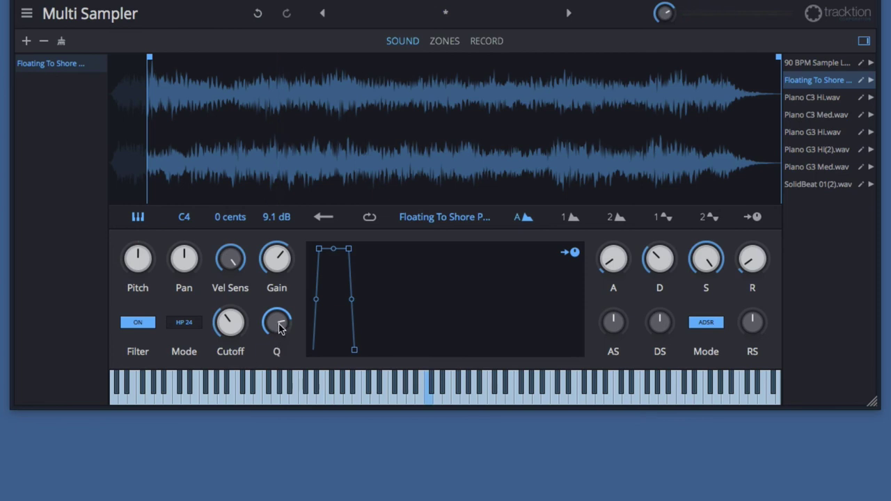
Raise the Q to about 0.82, sweep the cutoff down near 79, and bring up the mode list for BP 24
drag(279, 329, 276, 319)
drag(230, 324, 230, 337)
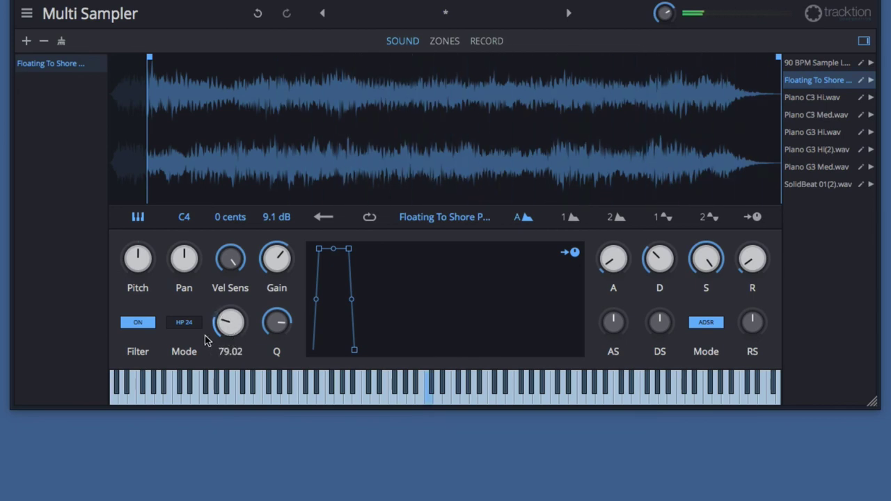
click(193, 326)
click(190, 389)
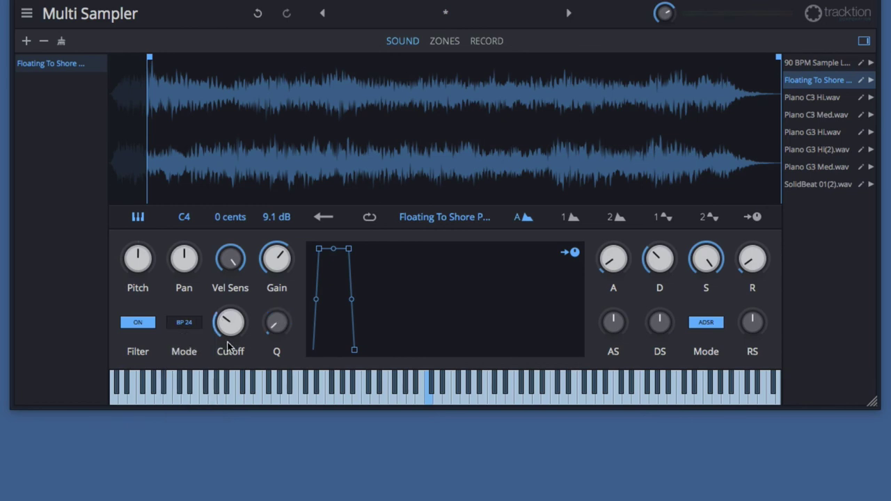